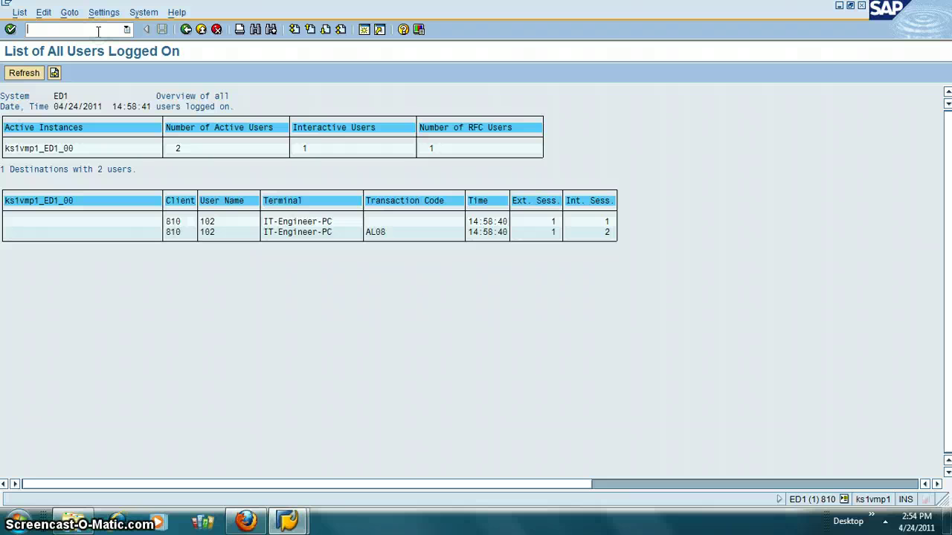
# Reread the SM21 system log from 04/24/2011 14:00 and return to its selection screen.
pyautogui.write('/nsm')
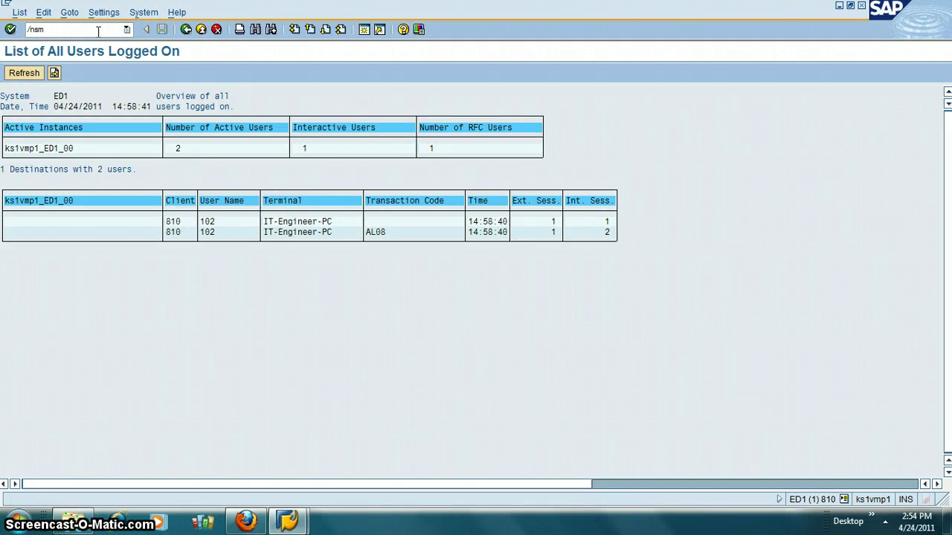
pyautogui.write('21')
pyautogui.press('Return')
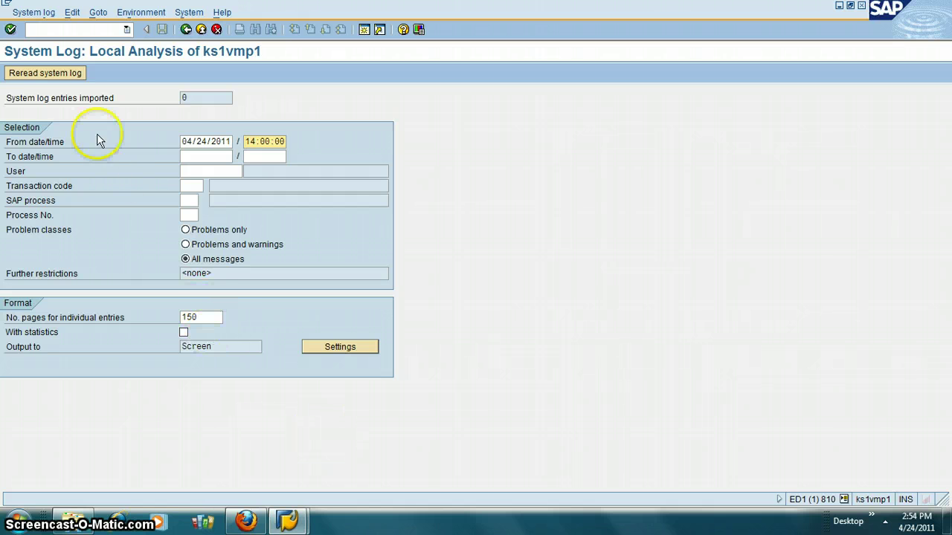
pyautogui.click(62, 76)
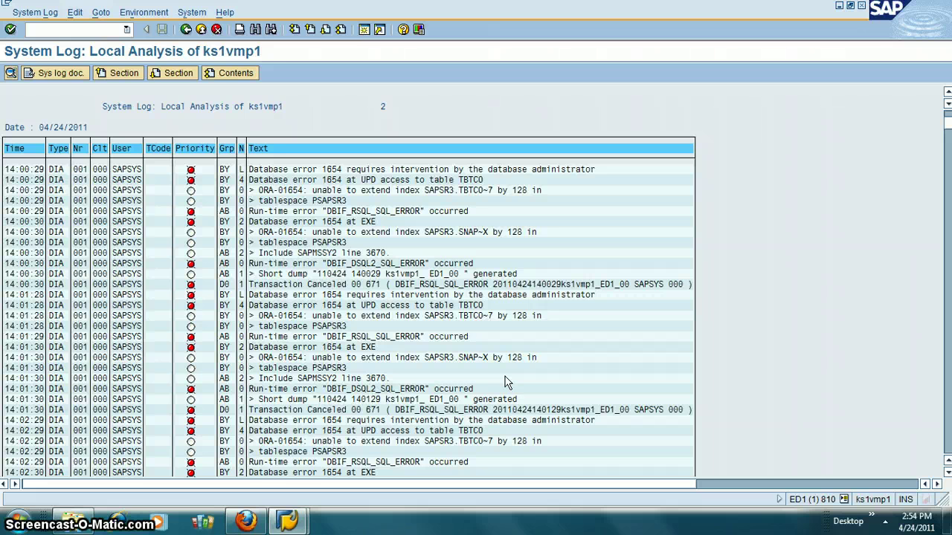
pyautogui.click(186, 29)
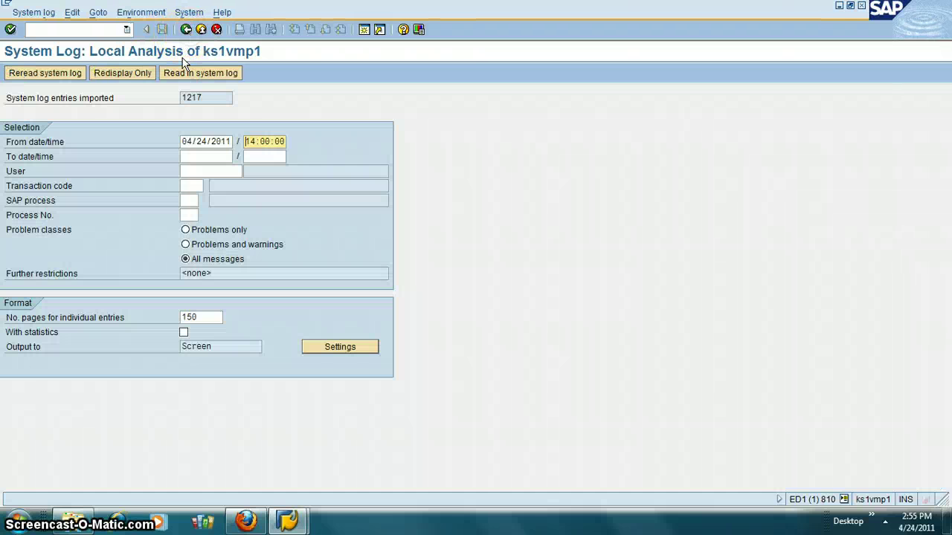
# In ST22, list user 102's runtime errors from 04/11/2010 to 04/24/2011.
pyautogui.click(186, 29)
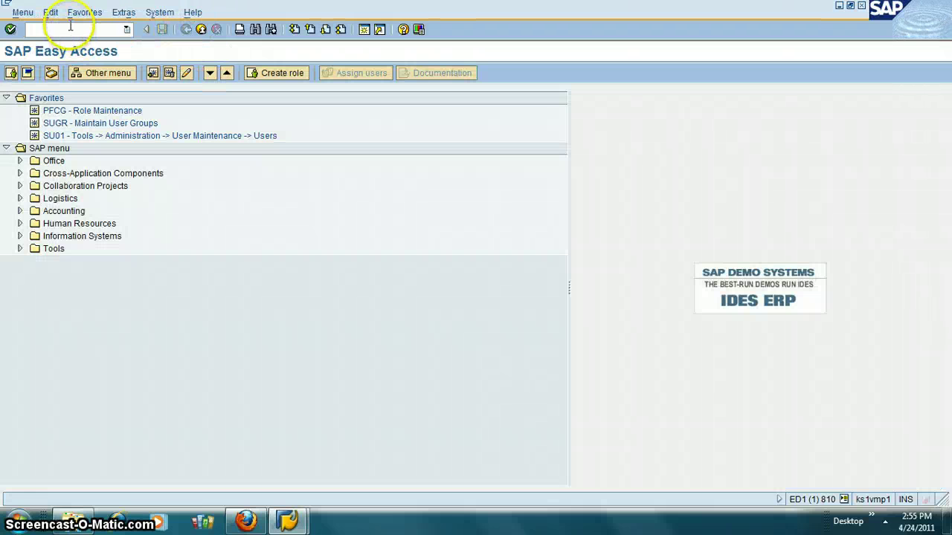
pyautogui.write('/nst22')
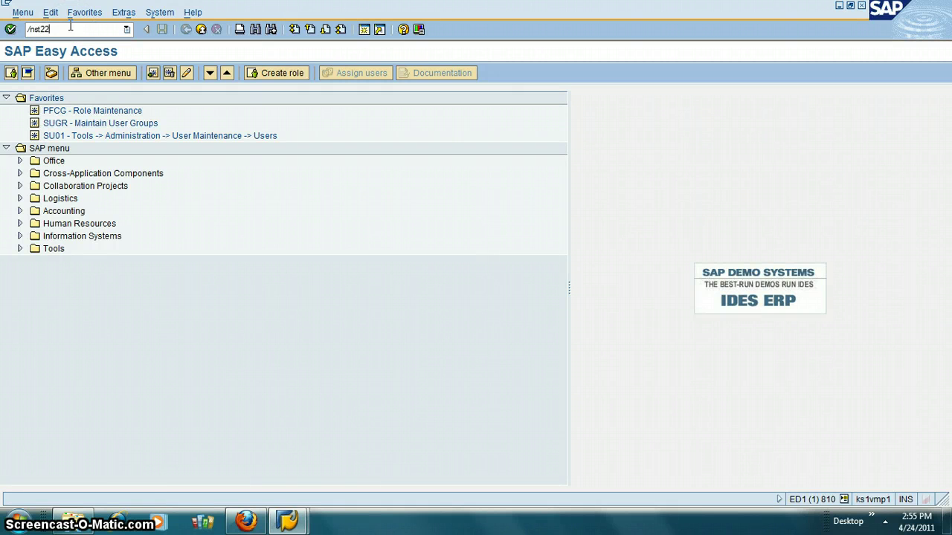
pyautogui.press('Return')
pyautogui.click(194, 332)
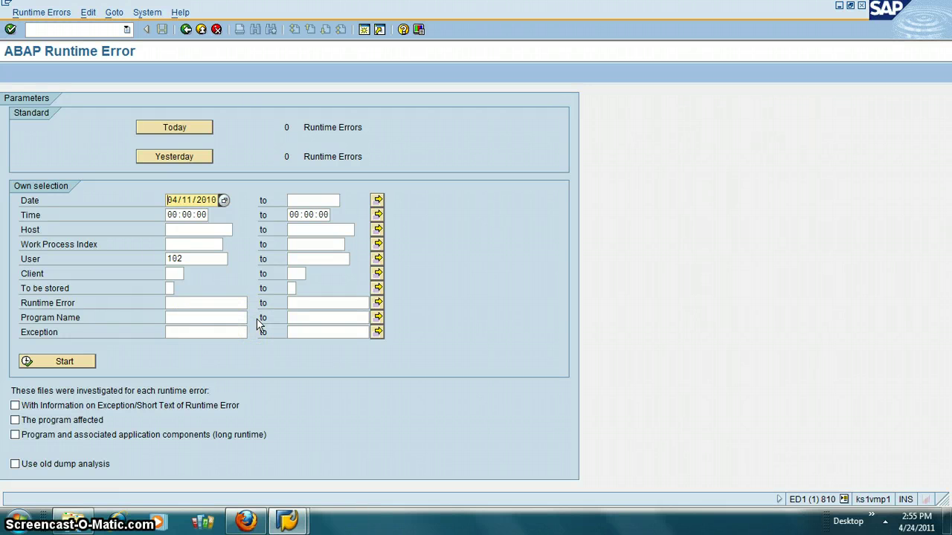
pyautogui.click(298, 201)
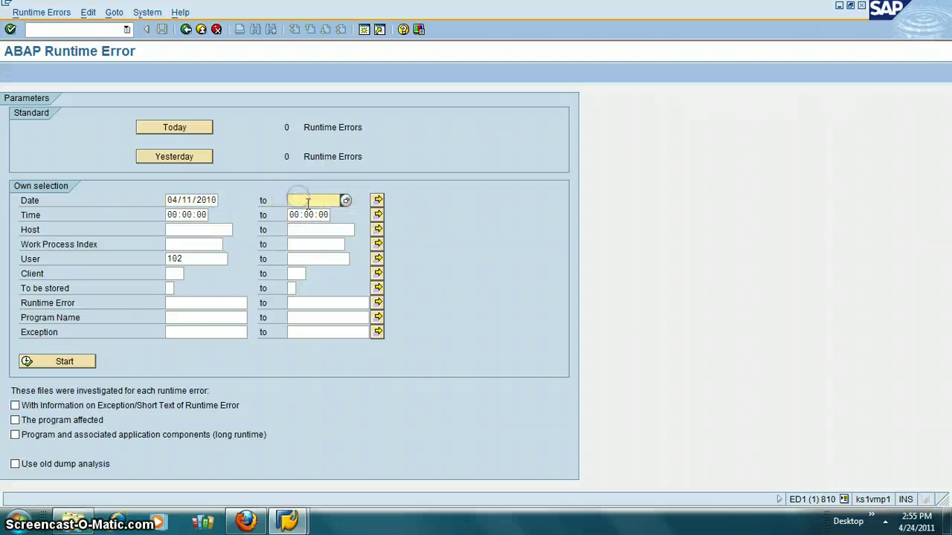
pyautogui.click(345, 200)
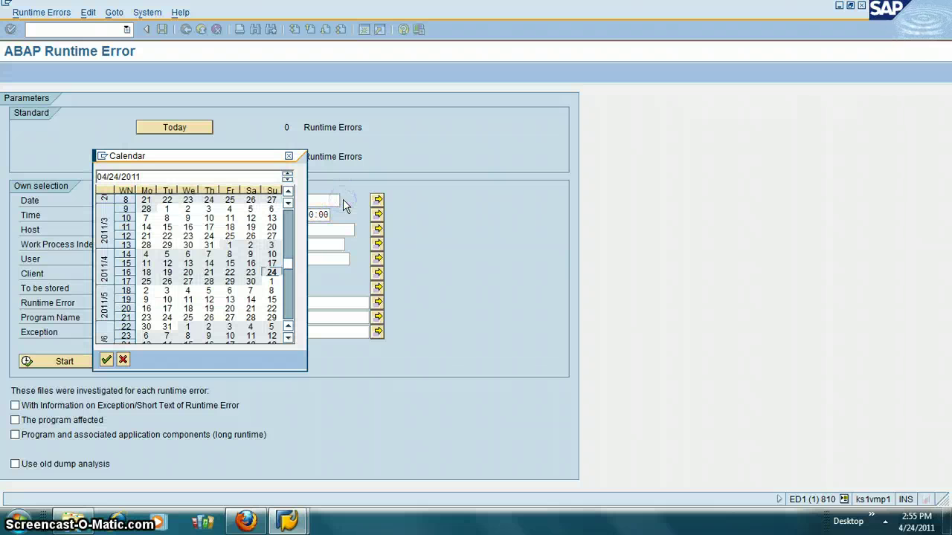
pyautogui.doubleClick(272, 272)
pyautogui.click(65, 361)
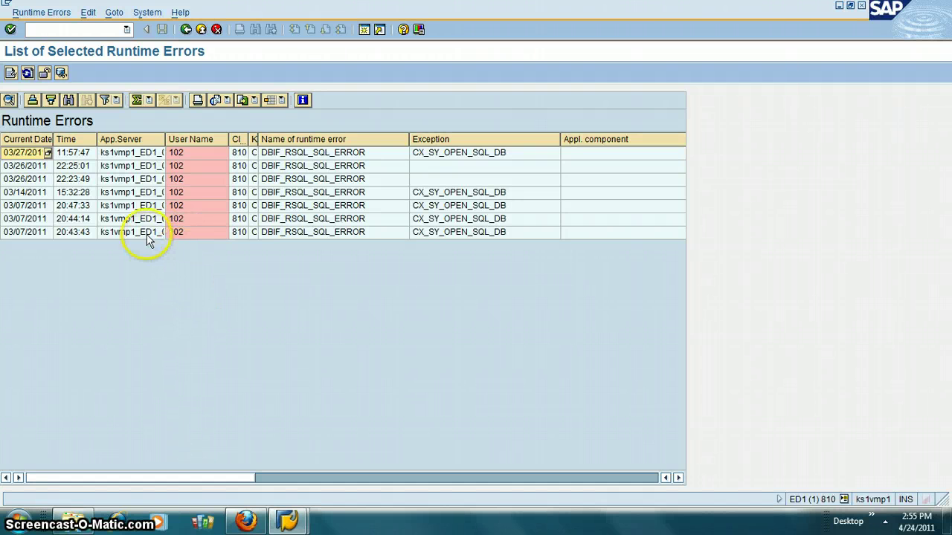
# Open the 03/27/2011 11:57:47 DBIF_RSQL_SQL_ERROR dump and page through its long text.
pyautogui.doubleClick(132, 152)
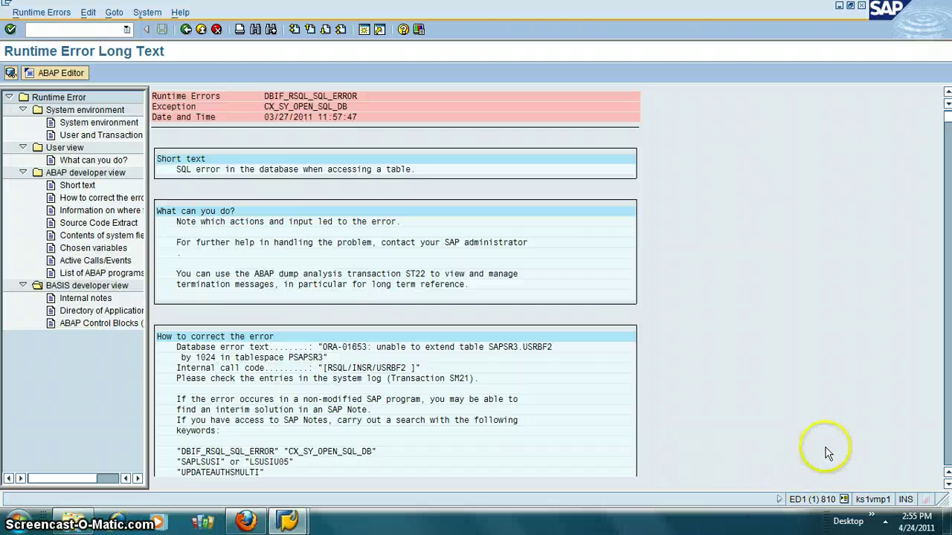
pyautogui.click(948, 382)
pyautogui.click(948, 382)
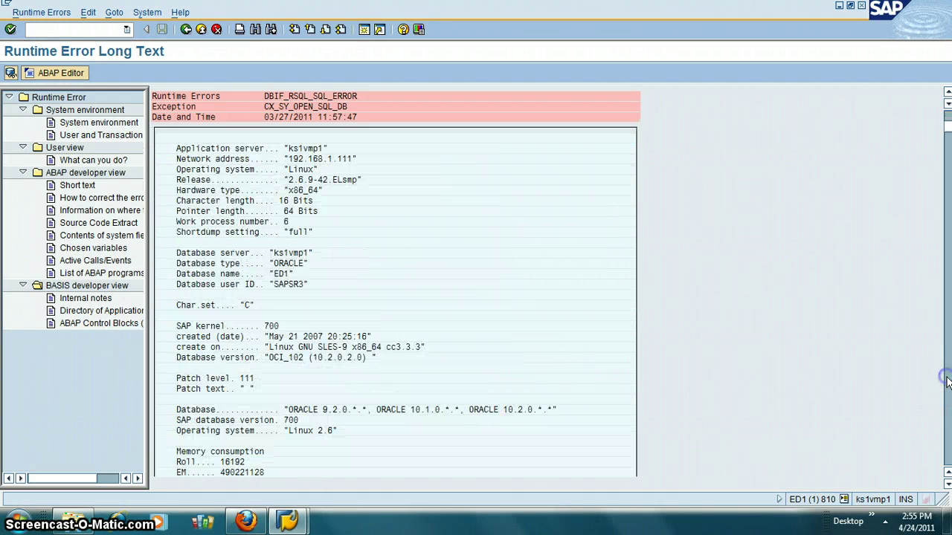
pyautogui.click(948, 382)
pyautogui.click(948, 383)
pyautogui.click(948, 382)
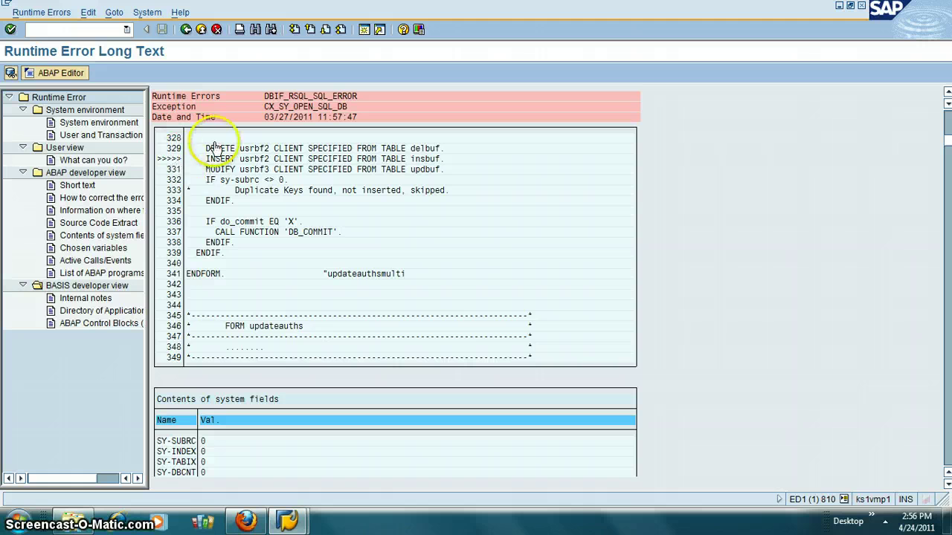
# Leave the runtime error list and open SM51, showing server ks1vmp1_ED1_00.
pyautogui.click(186, 29)
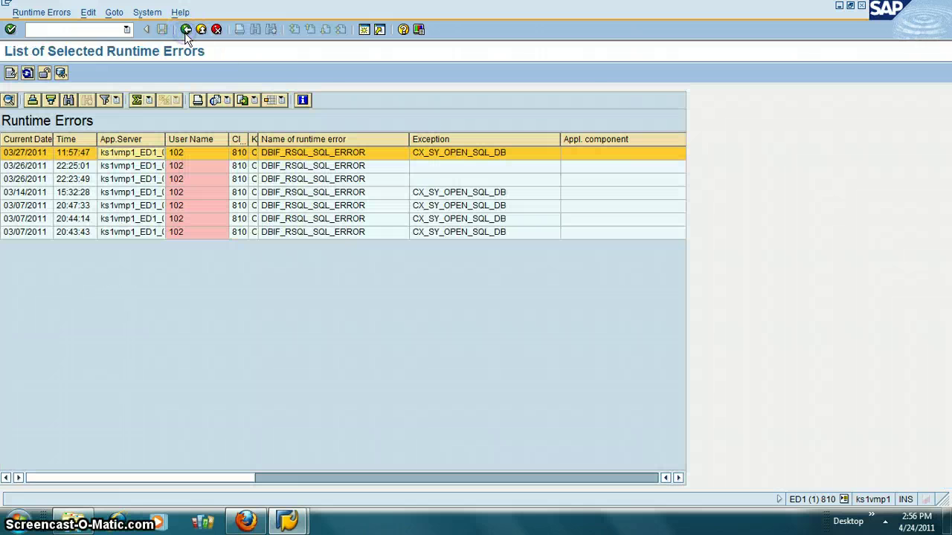
pyautogui.write('/ns')
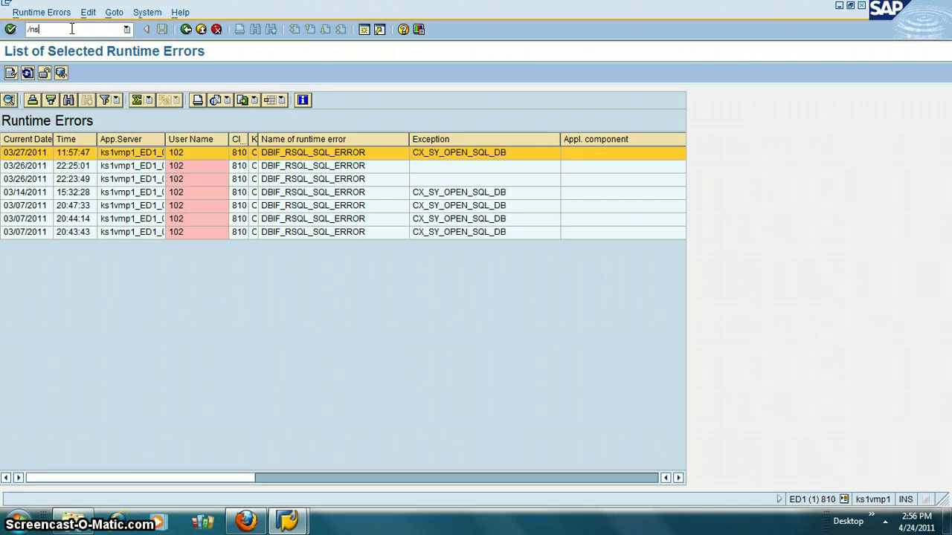
pyautogui.write('m51')
pyautogui.press('Return')
pyautogui.click(193, 241)
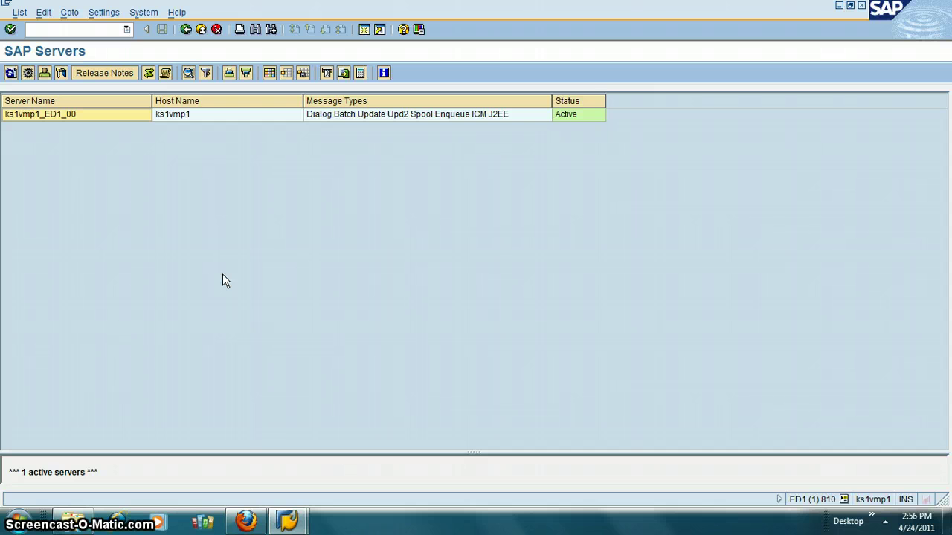
pyautogui.doubleClick(64, 119)
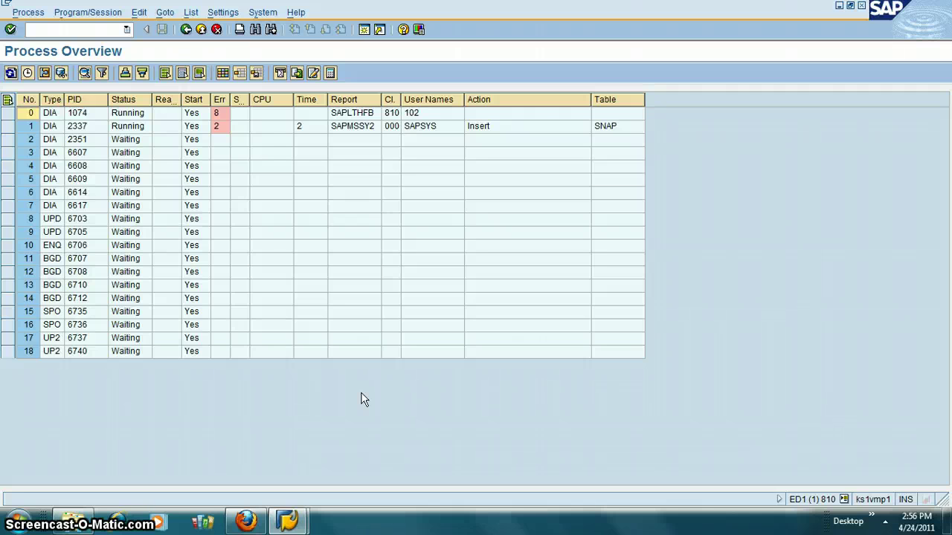
pyautogui.click(81, 32)
pyautogui.write('/nsm51')
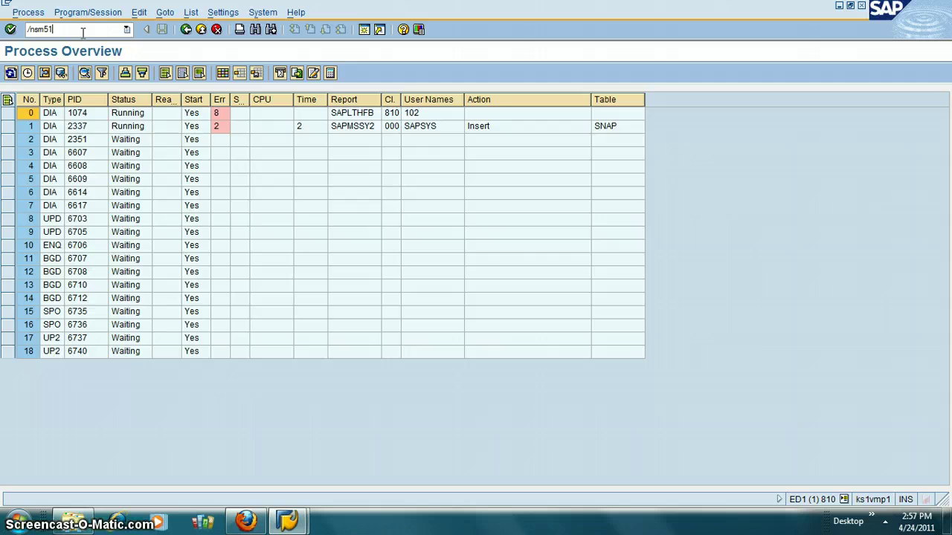
pyautogui.press('Return')
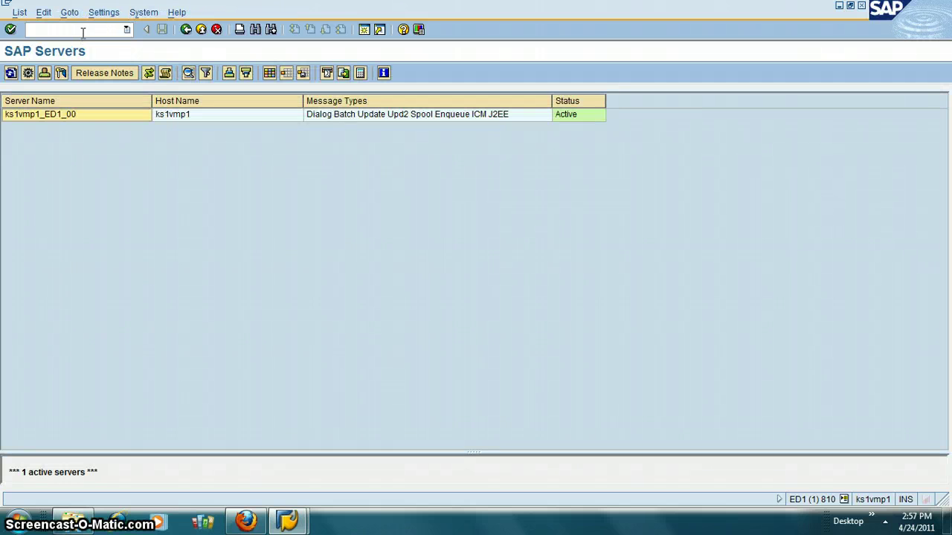
pyautogui.click(83, 30)
pyautogui.write('/')
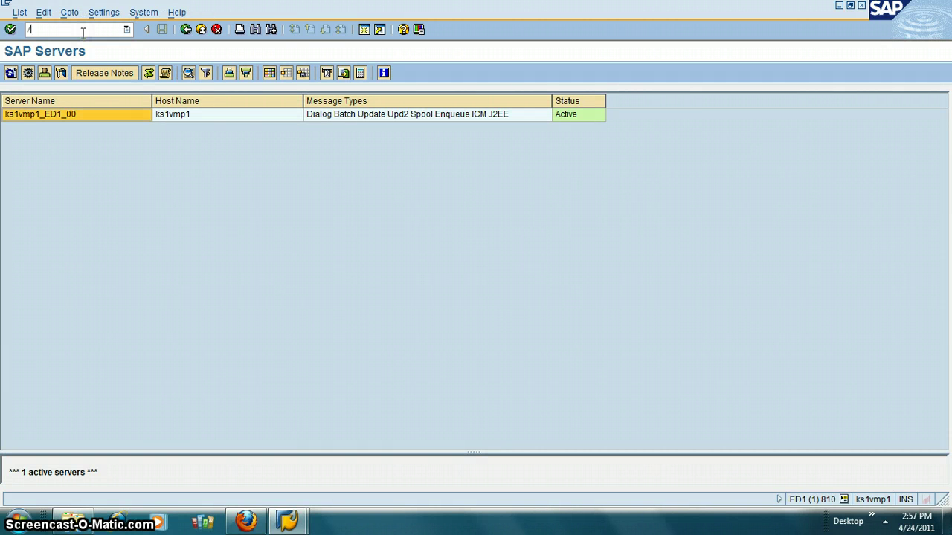
pyautogui.write('nsm51')
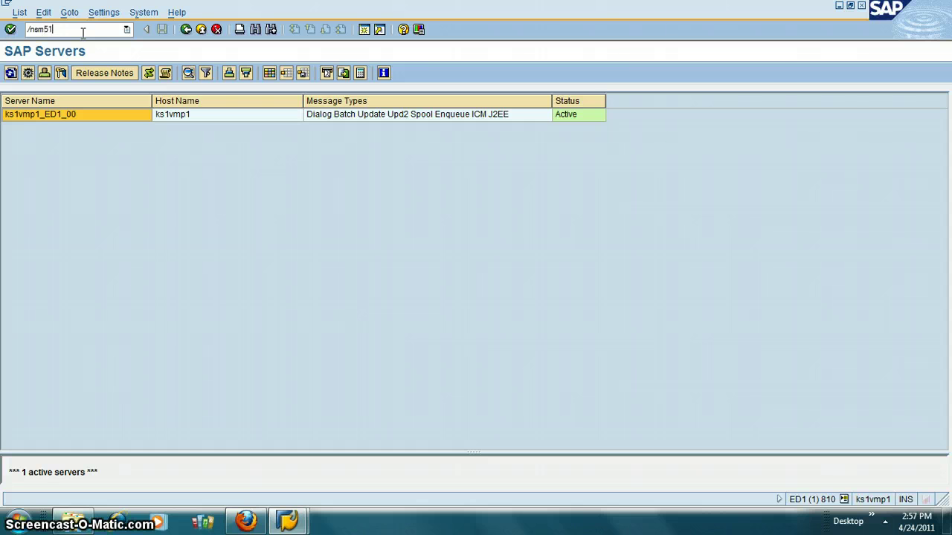
pyautogui.press('Return')
pyautogui.click(105, 34)
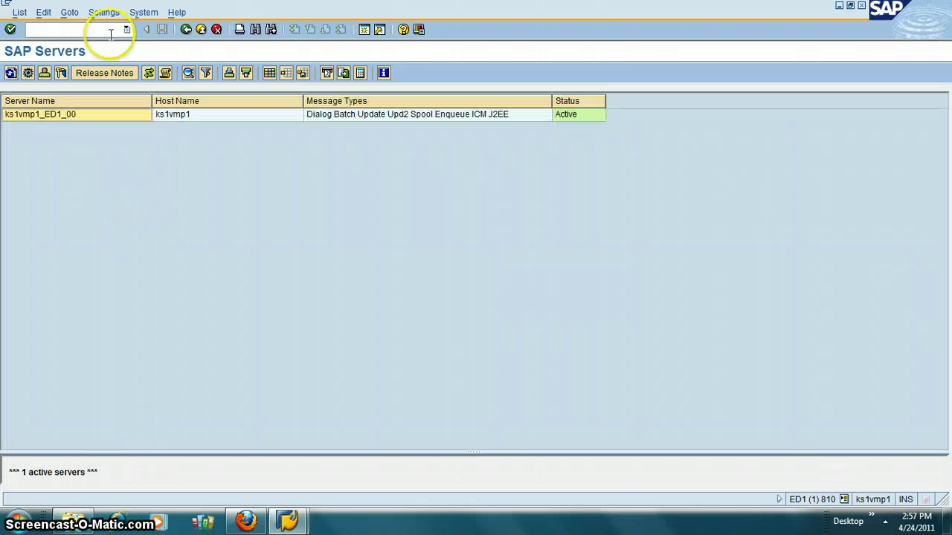
pyautogui.click(127, 29)
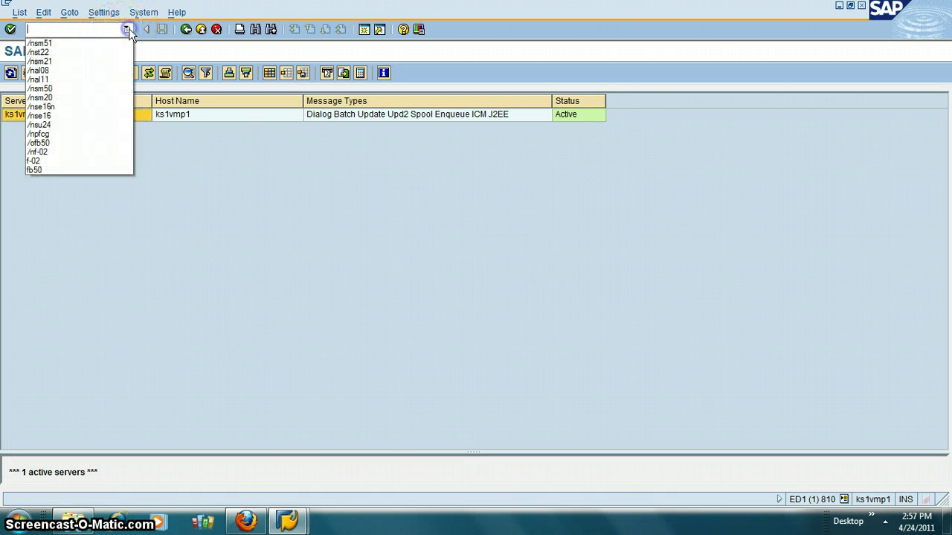
pyautogui.click(117, 44)
pyautogui.click(89, 30)
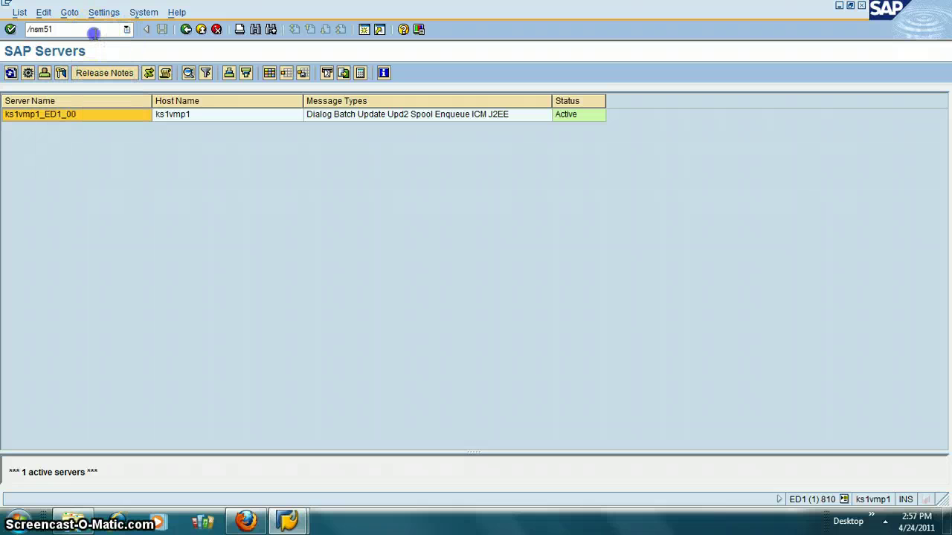
# In SM50, display trace file dev_w11 of background work process 11 (PID 6707).
pyautogui.press('BackSpace')
pyautogui.write('0')
pyautogui.press('Return')
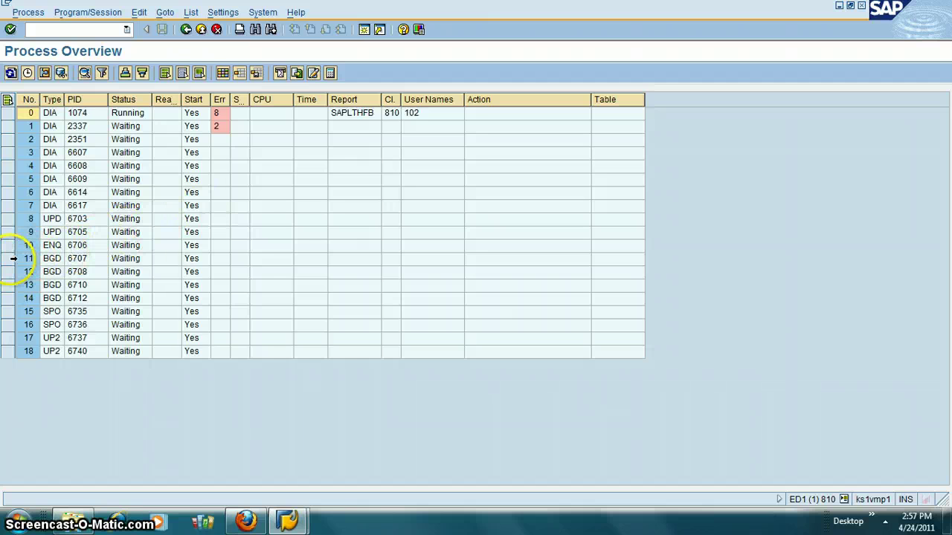
pyautogui.click(11, 258)
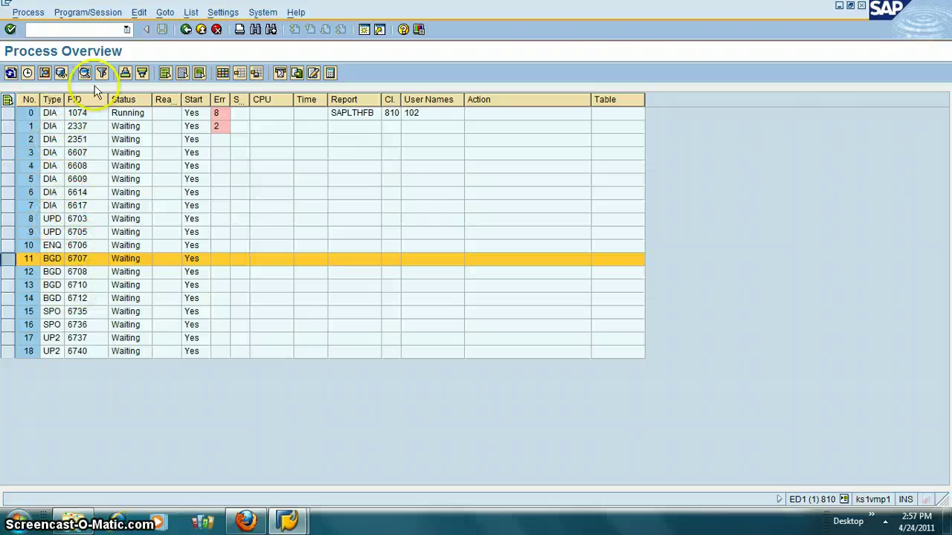
pyautogui.click(61, 74)
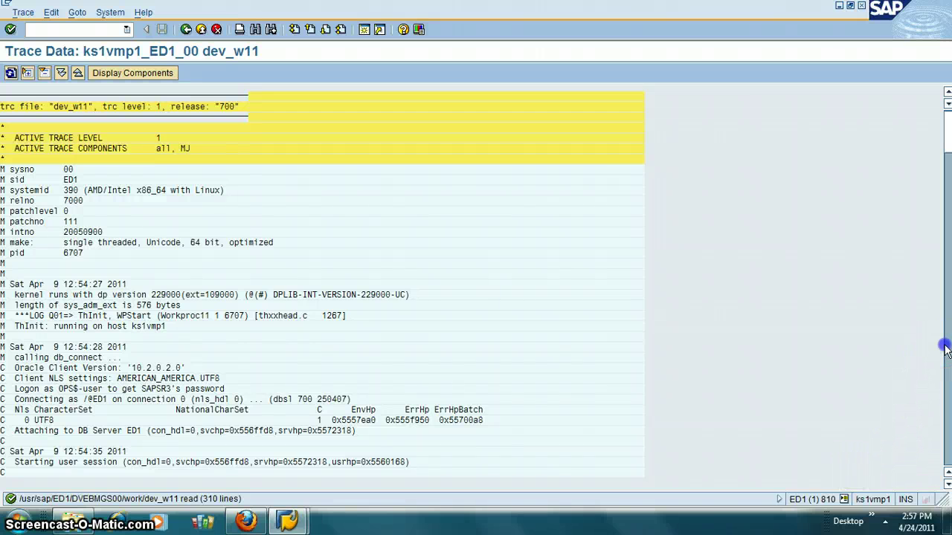
# Page through dev_w11 to the ORA-01654 errors, then return to the Process Overview.
pyautogui.scroll(-9, 943, 346)
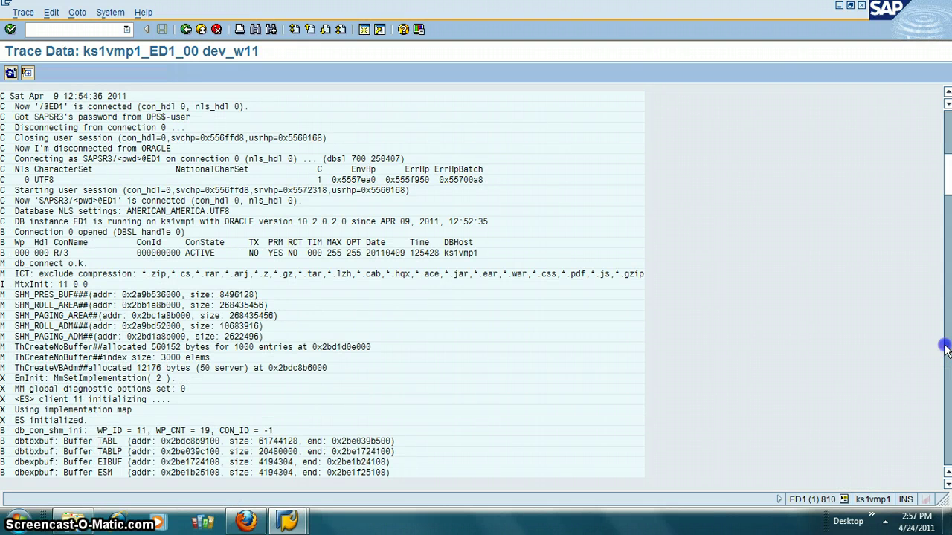
pyautogui.click(946, 351)
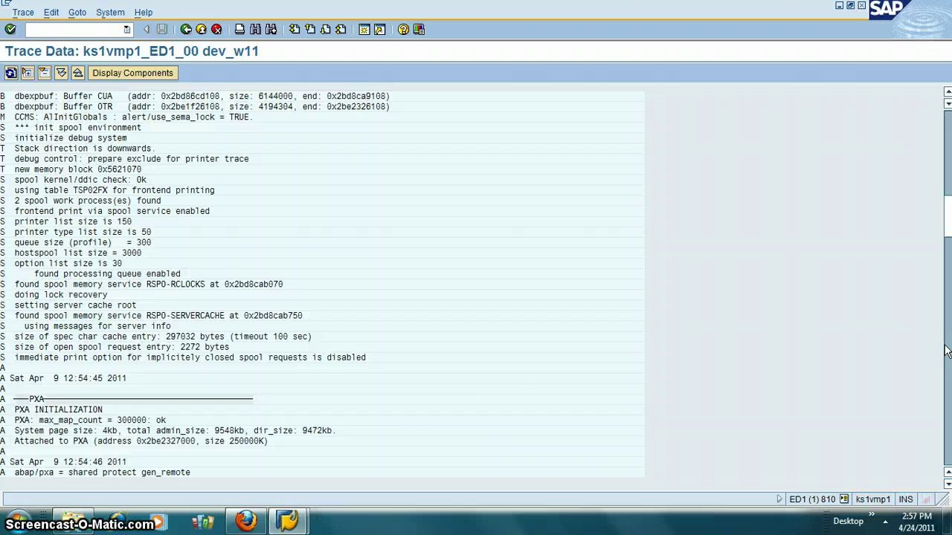
pyautogui.click(946, 351)
pyautogui.click(946, 351)
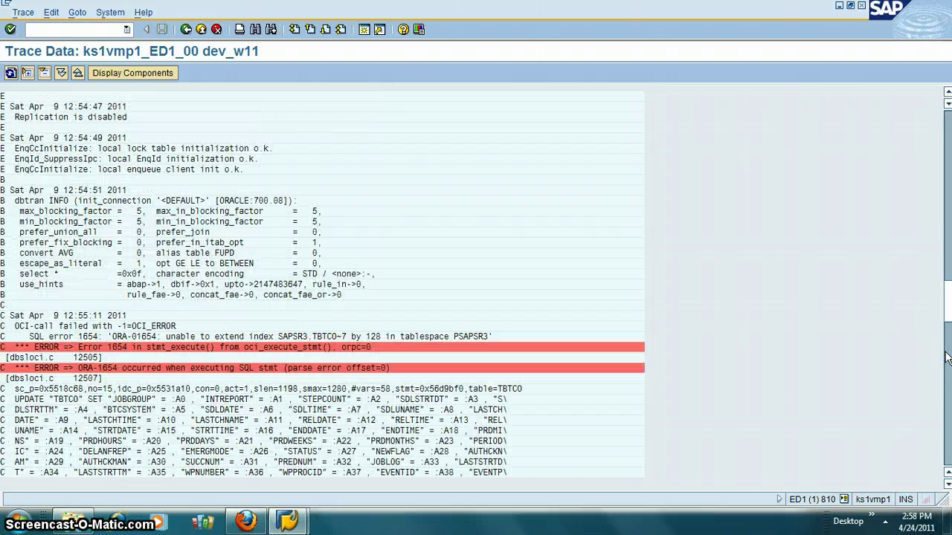
pyautogui.click(948, 406)
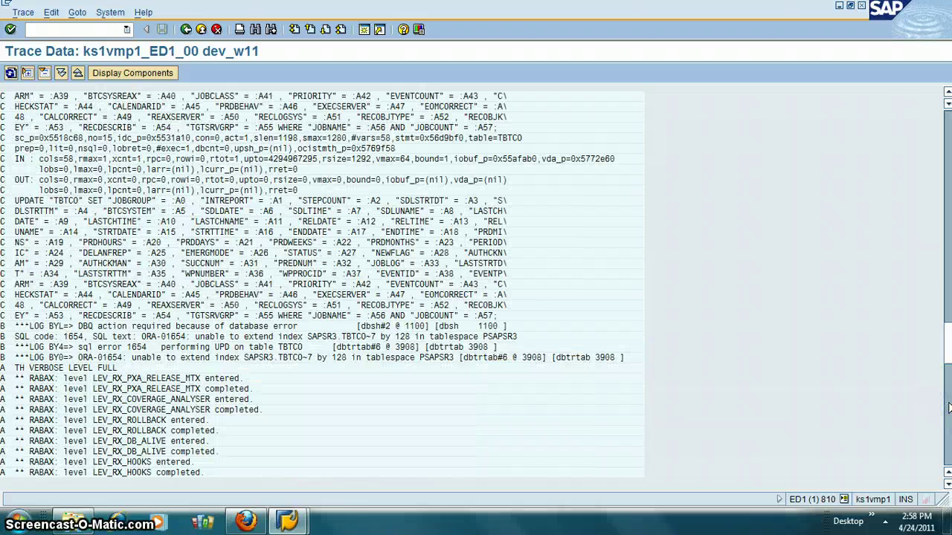
pyautogui.click(948, 406)
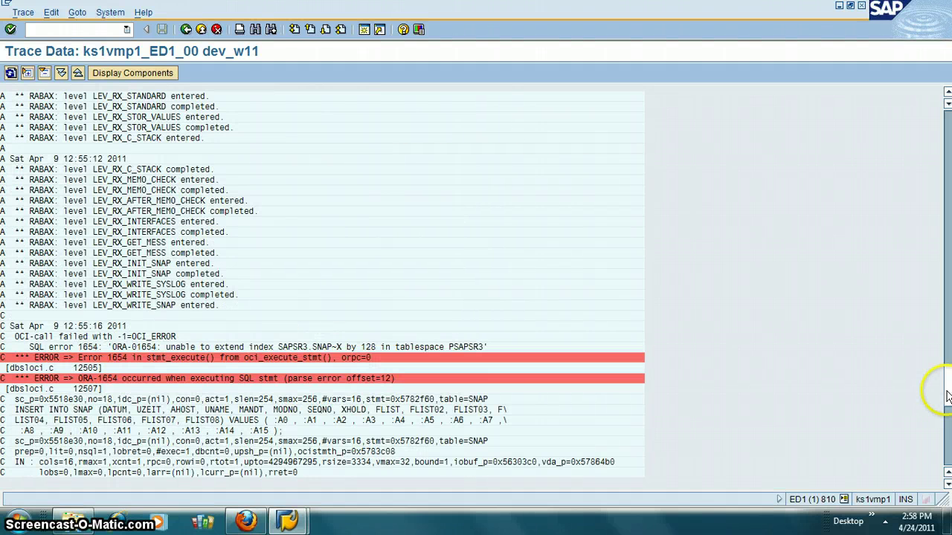
pyautogui.click(948, 412)
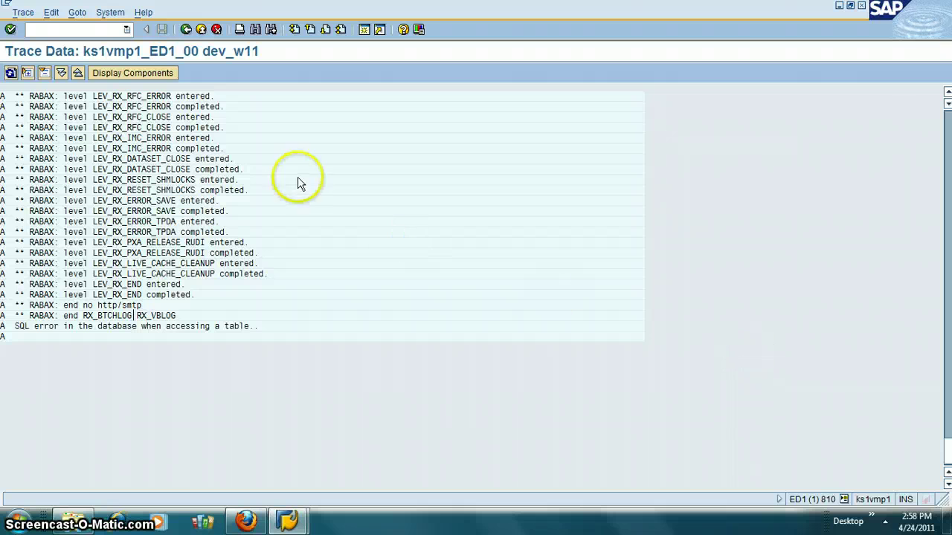
pyautogui.click(186, 29)
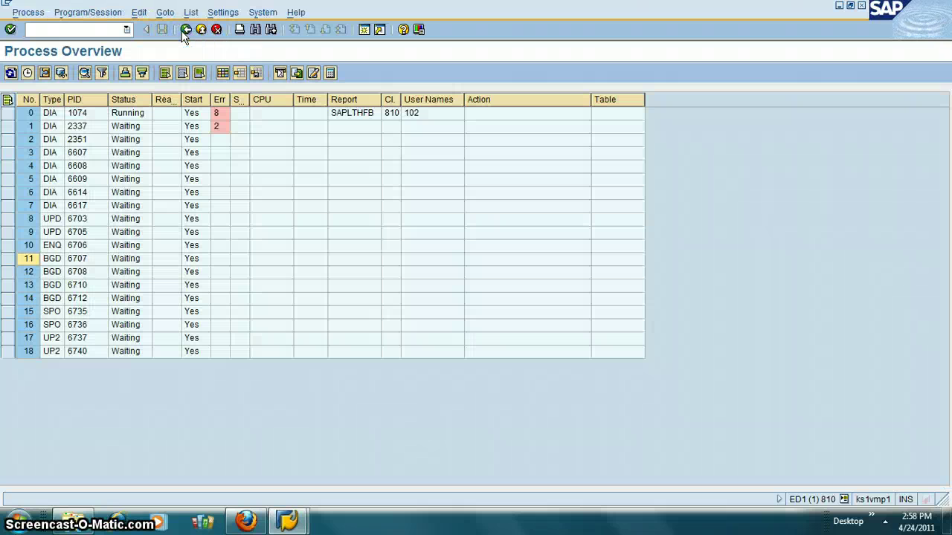
# List logged-on users in SM04 and view the User > Log Off User options without choosing.
pyautogui.click(186, 30)
pyautogui.click(117, 30)
pyautogui.write('/nsm04')
pyautogui.press('Return')
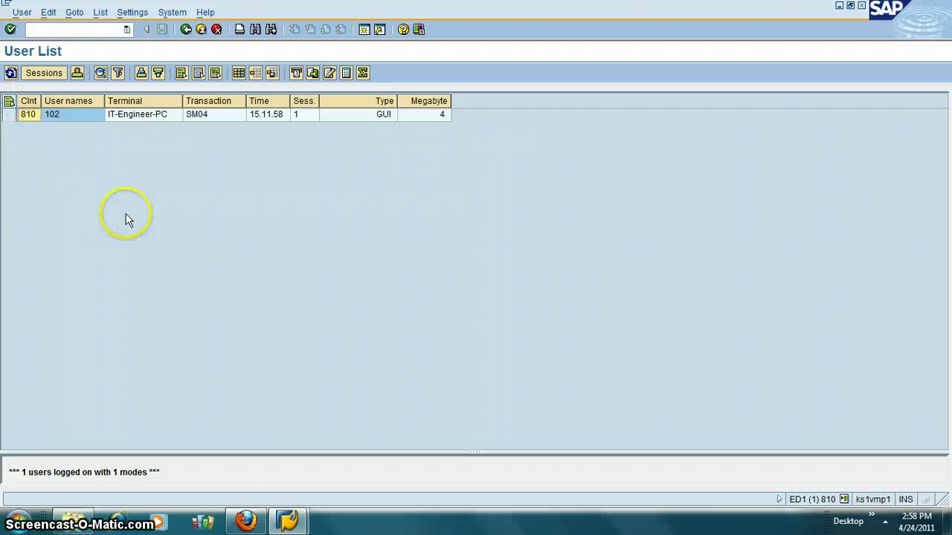
pyautogui.click(12, 115)
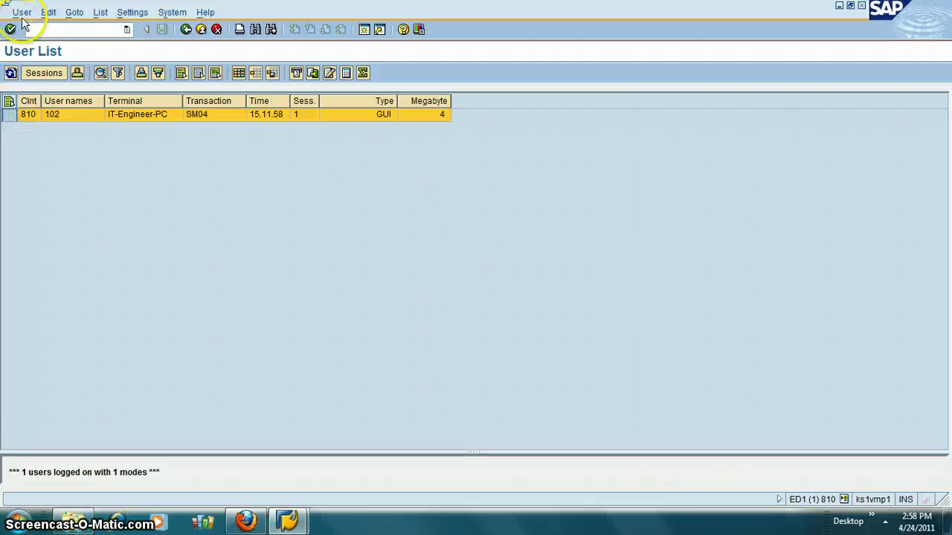
pyautogui.click(21, 12)
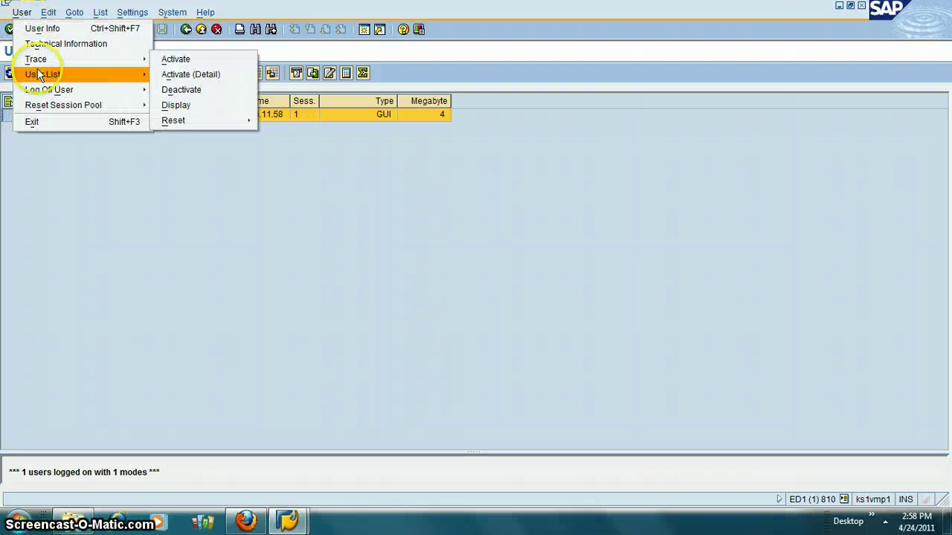
pyautogui.moveTo(43, 74)
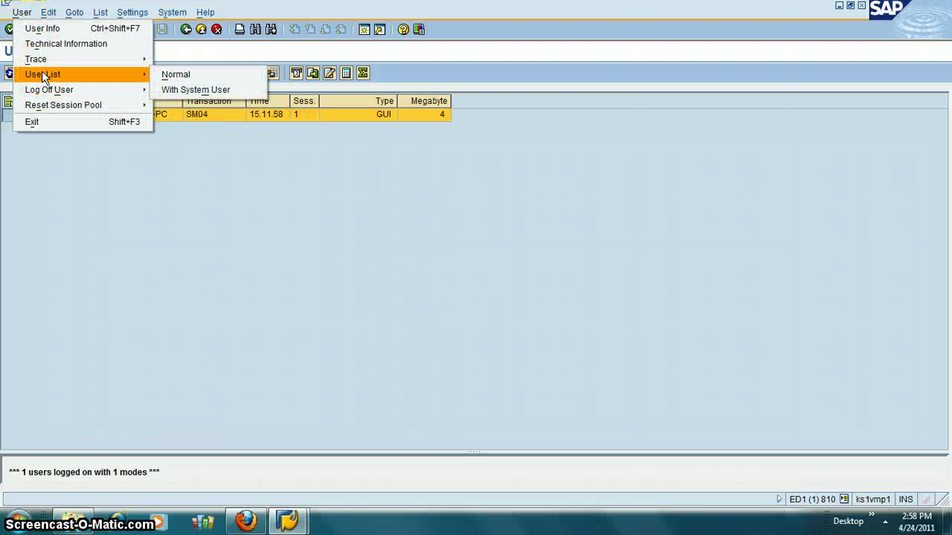
pyautogui.moveTo(42, 92)
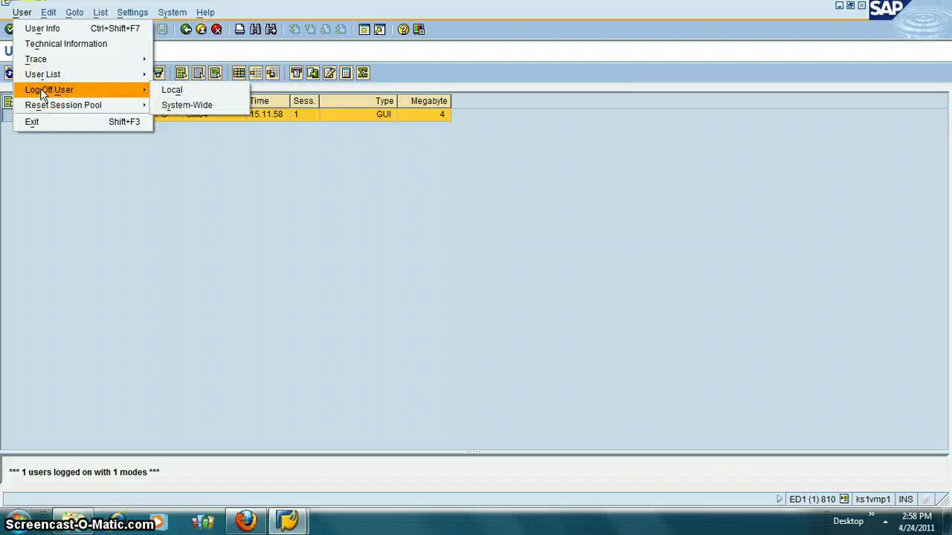
pyautogui.click(62, 195)
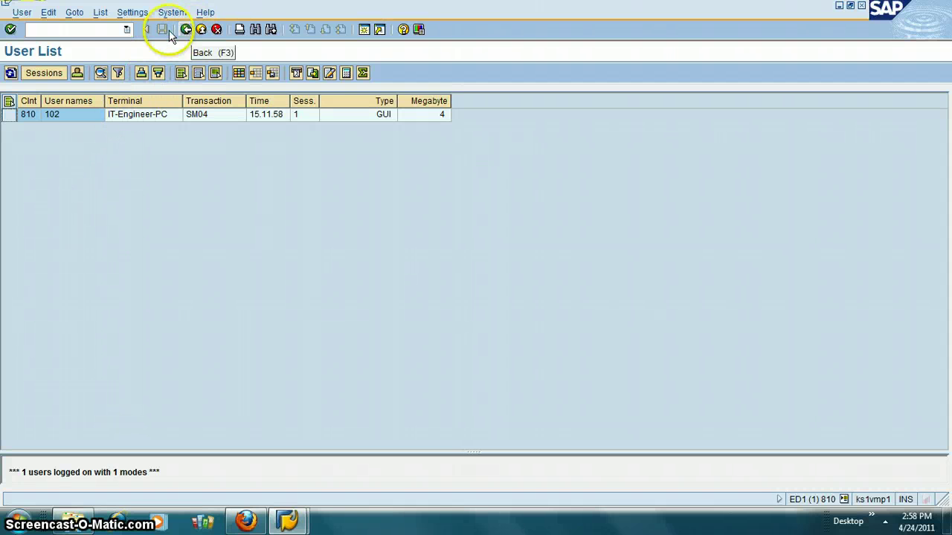
# Bring up the SM12 lock entry selection for client 810.
pyautogui.click(100, 30)
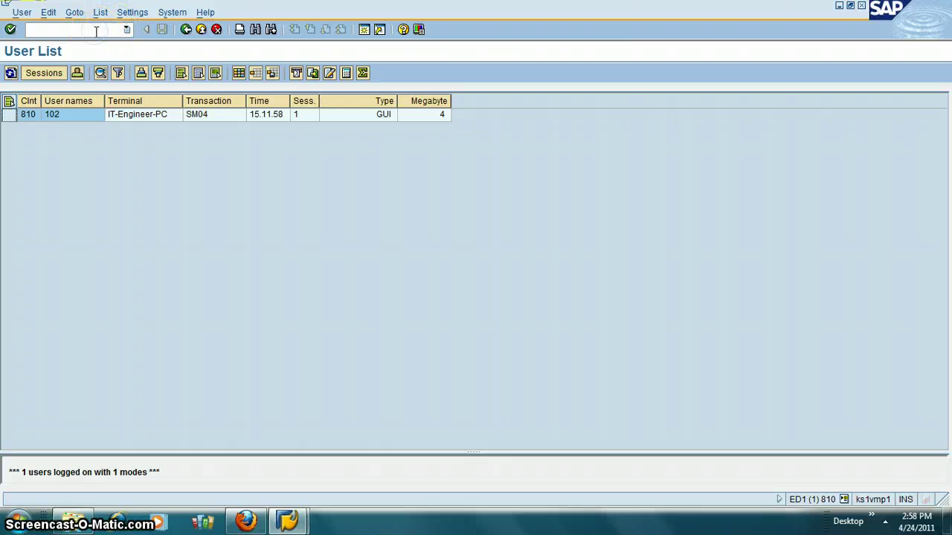
pyautogui.write('/nsm12')
pyautogui.press('Return')
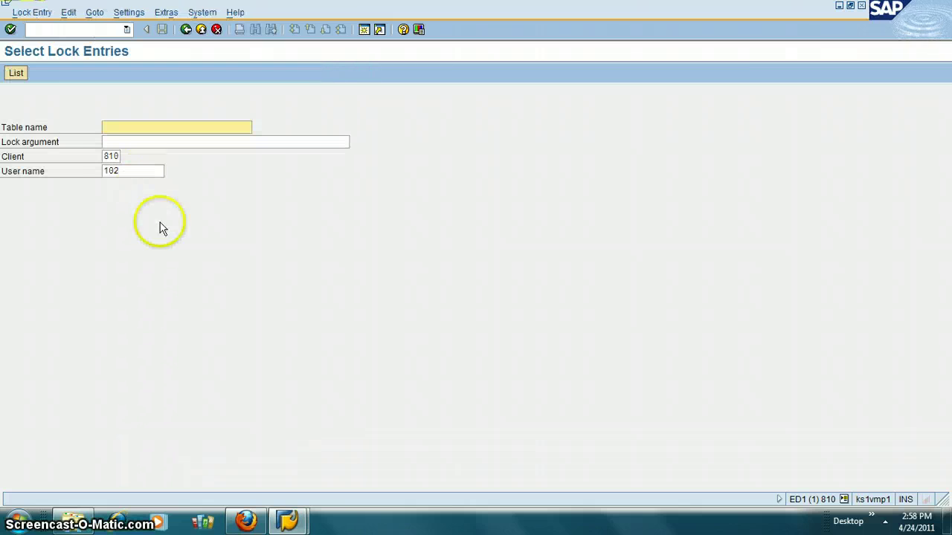
pyautogui.click(15, 72)
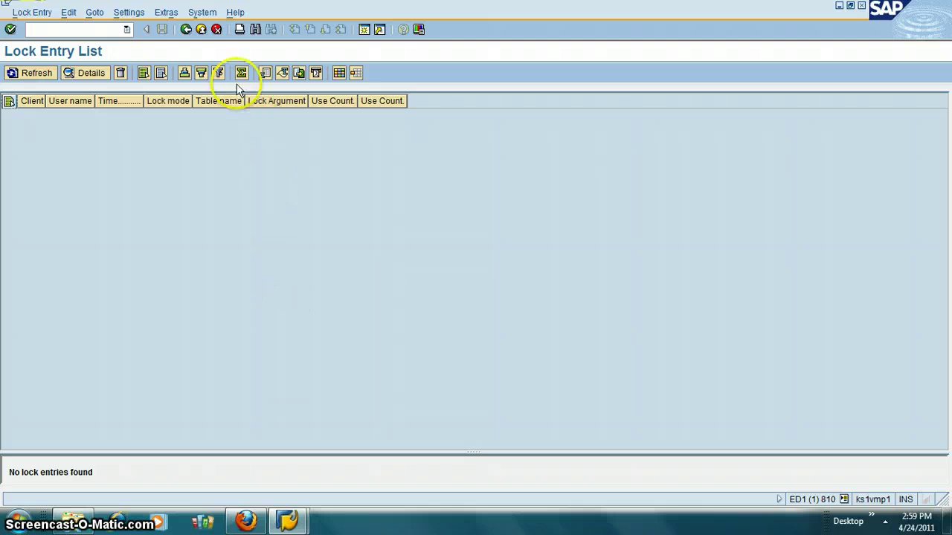
pyautogui.click(185, 30)
pyautogui.click(107, 30)
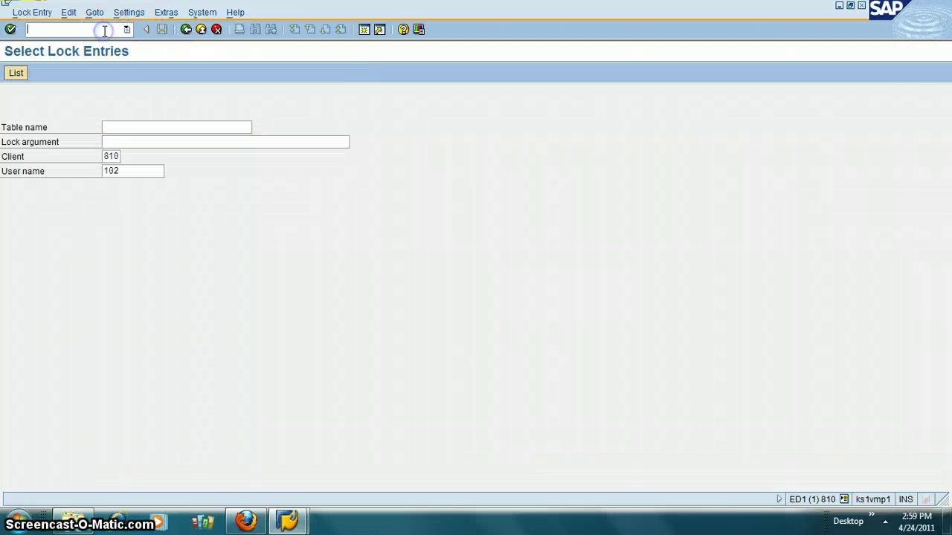
pyautogui.write('/nal08')
# Show AL08's two sessions from IT-Engineer-PC in client 810, then start AL11.
pyautogui.press('Return')
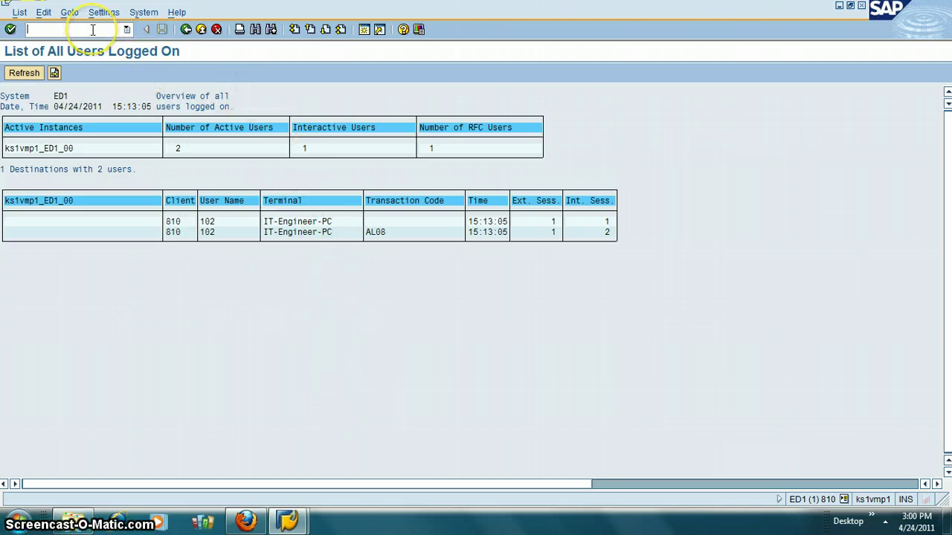
pyautogui.write('/nal')
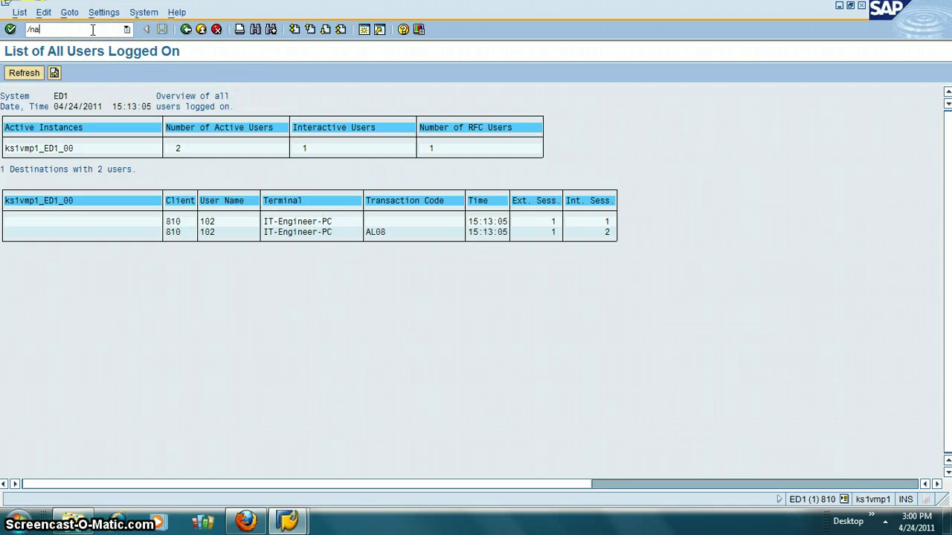
pyautogui.write('11')
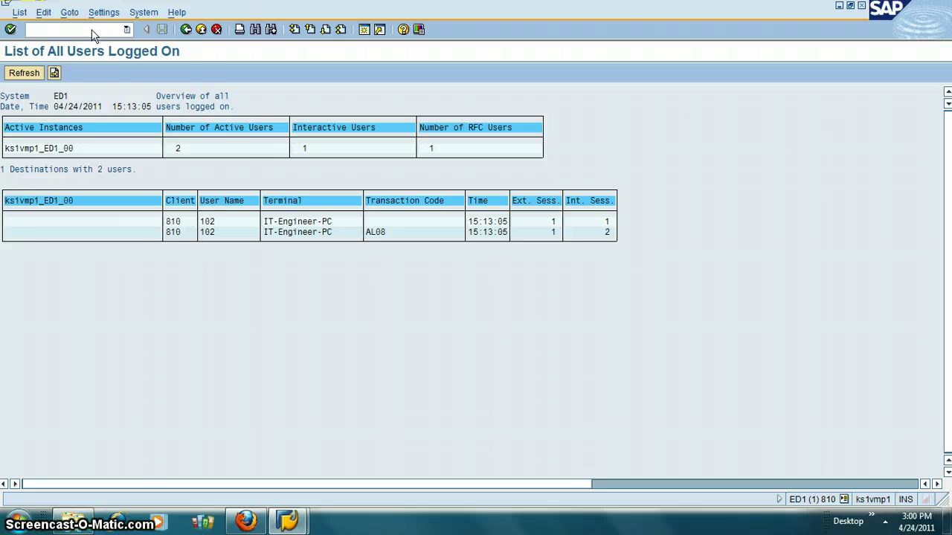
pyautogui.press('Return')
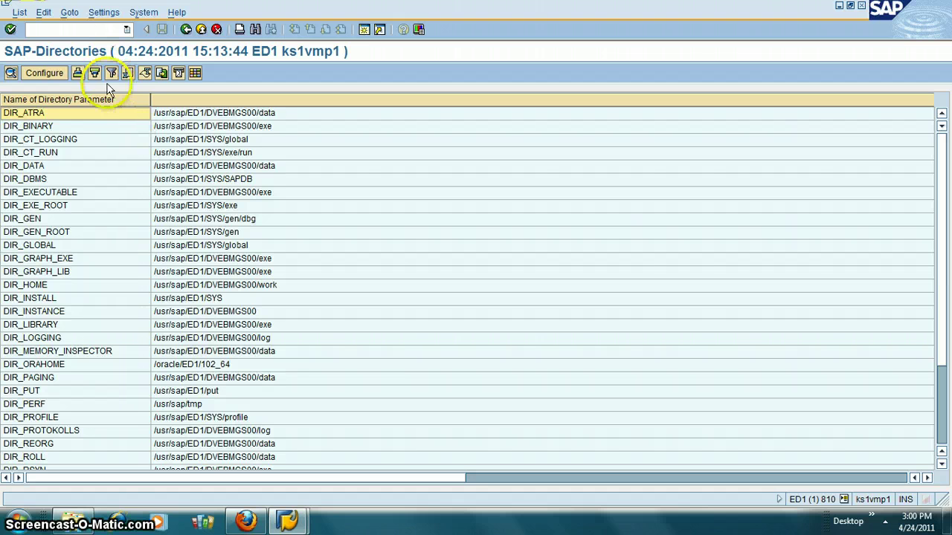
# Review directory paths like DIR_ATRA and DIR_HOME, then enter /ndb02.
pyautogui.click(103, 30)
pyautogui.write('/n')
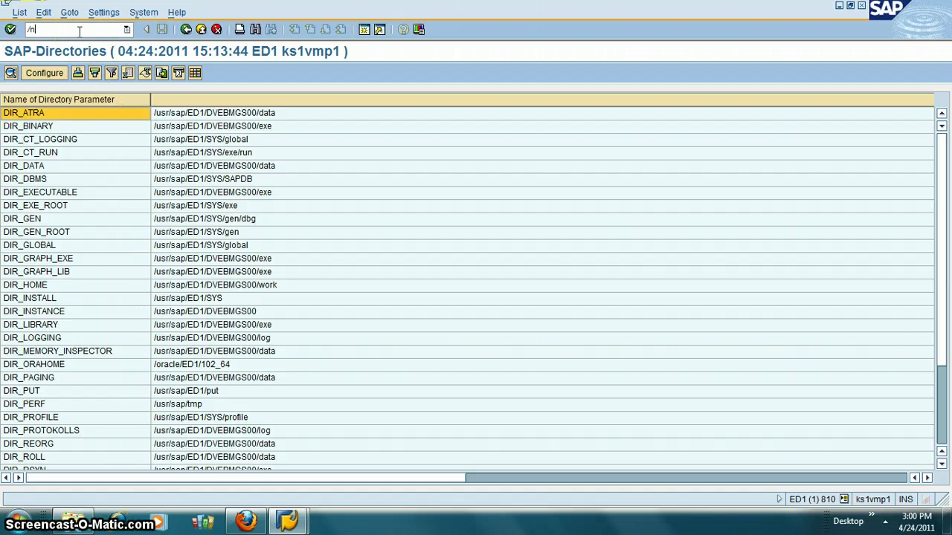
pyautogui.write('db02')
# Open DB02 for Oracle database ED1 and show freespace statistics per tablespace.
pyautogui.press('Return')
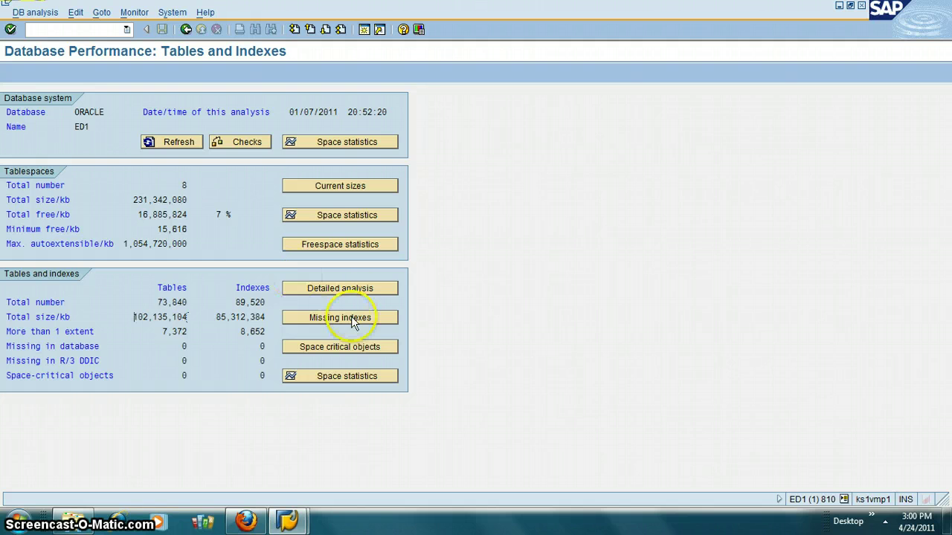
pyautogui.click(327, 250)
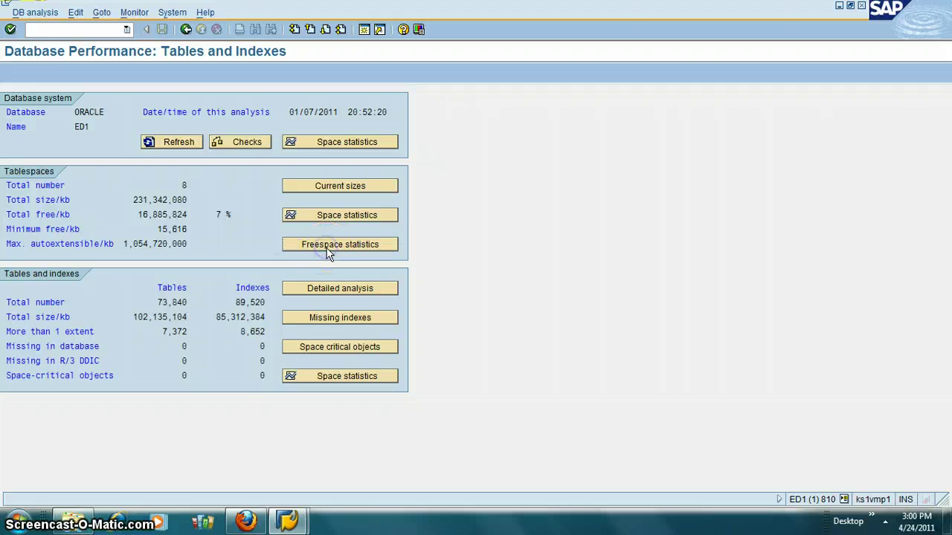